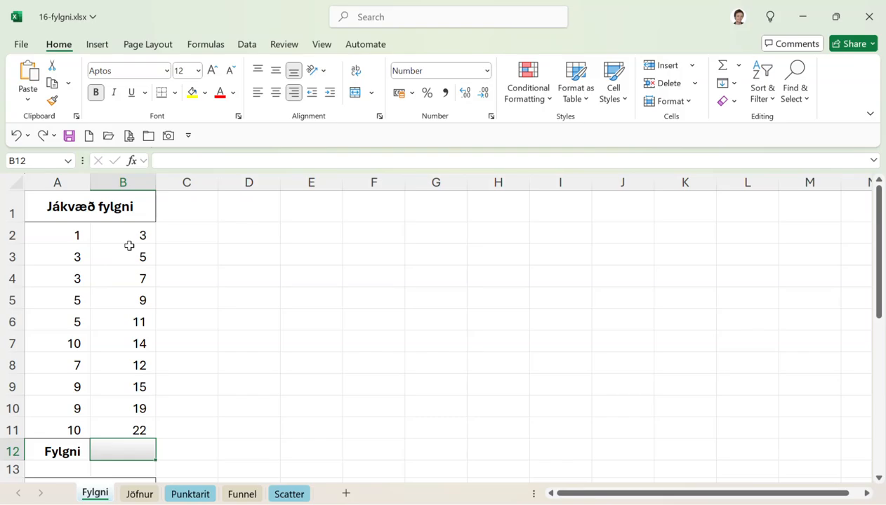
# Calculate the correlation in cell B12 with the CORREL function, using A2:A11 as Array1 and B2:B11 as Array2.
pyautogui.click(135, 162)
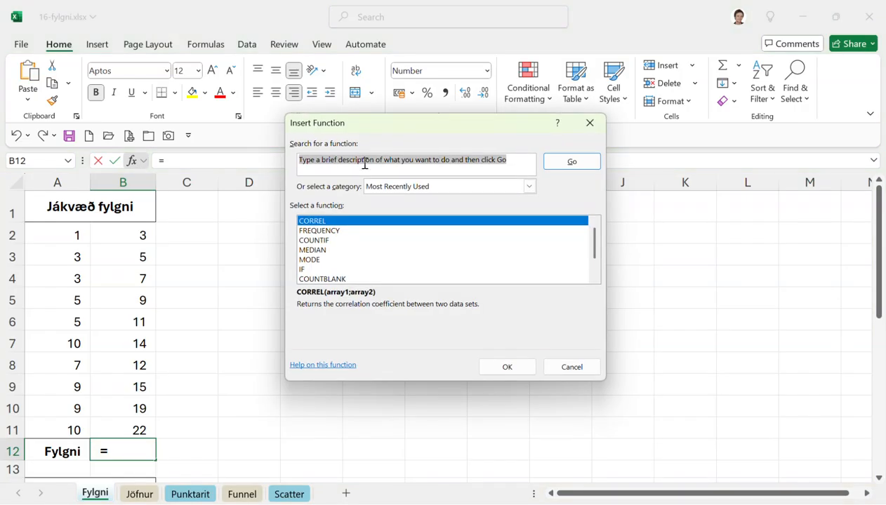
pyautogui.doubleClick(331, 222)
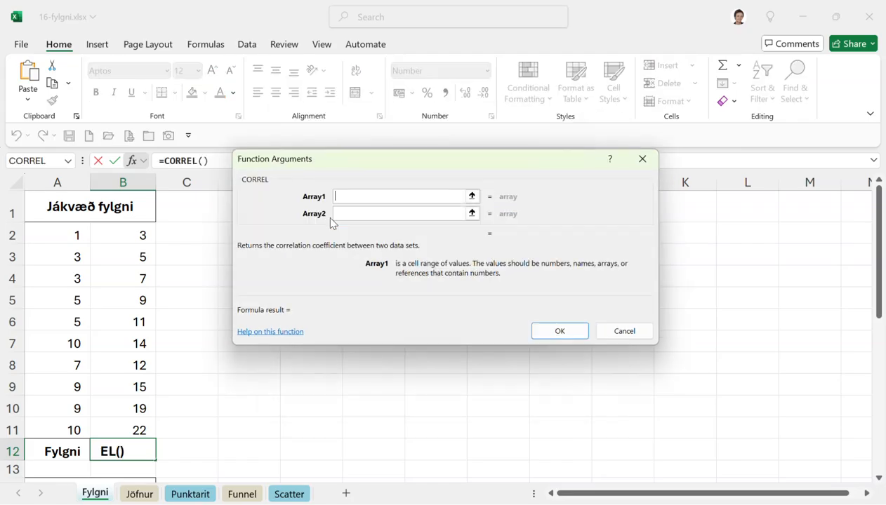
pyautogui.moveTo(49, 231); pyautogui.dragTo(63, 420)
pyautogui.click(366, 210)
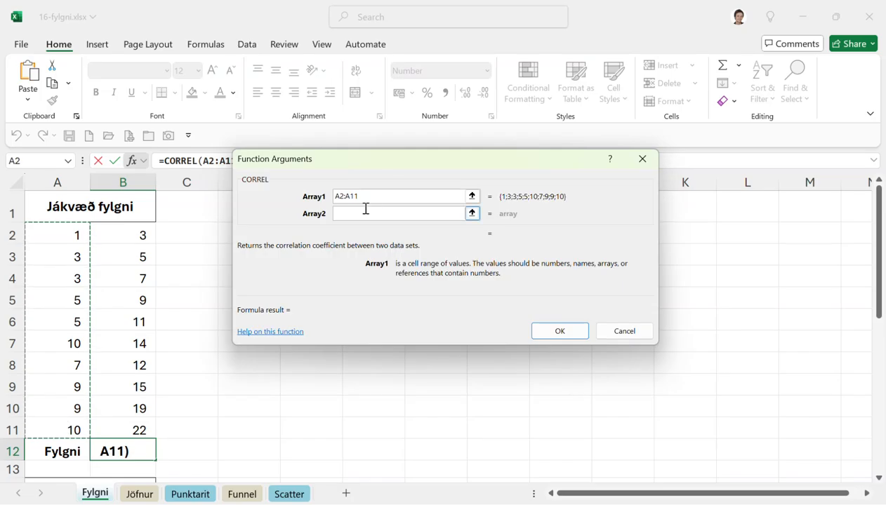
pyautogui.moveTo(120, 237); pyautogui.dragTo(121, 436)
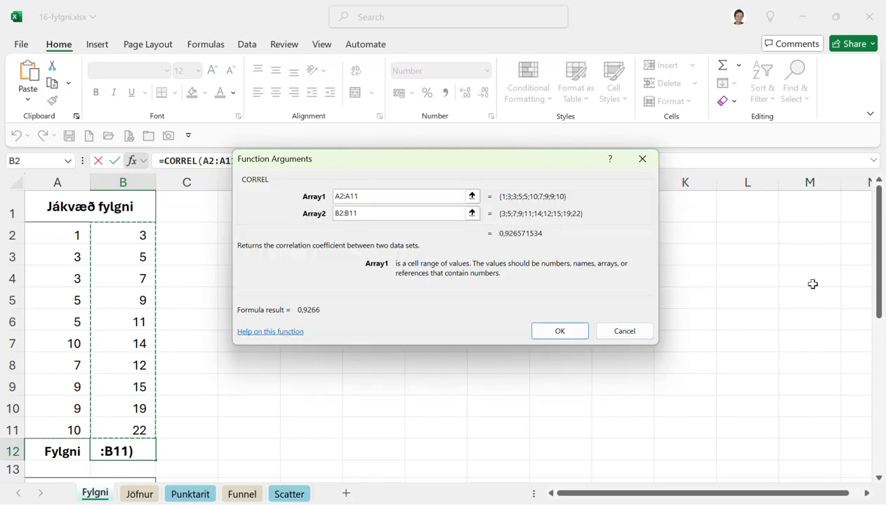
pyautogui.click(561, 329)
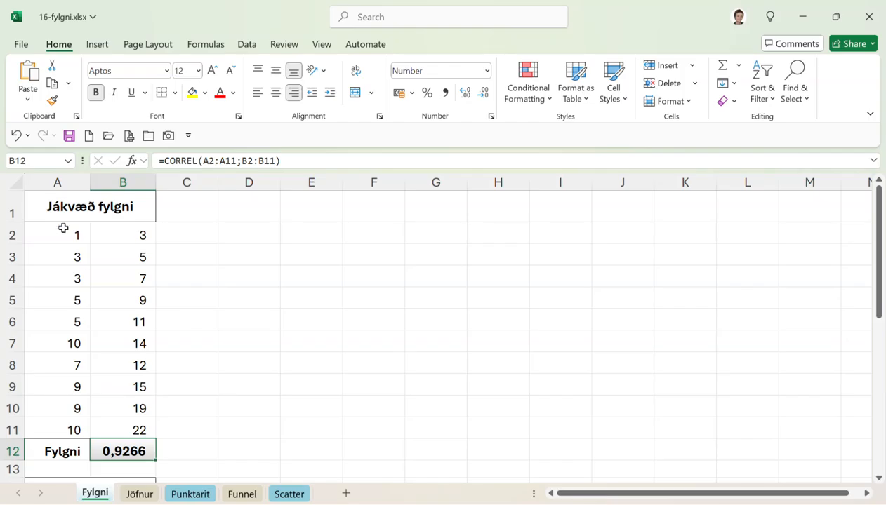
# Insert a markers-only scatter chart from A2:B11 and place it directly beside the data, starting at column C.
pyautogui.moveTo(63, 230); pyautogui.dragTo(105, 420)
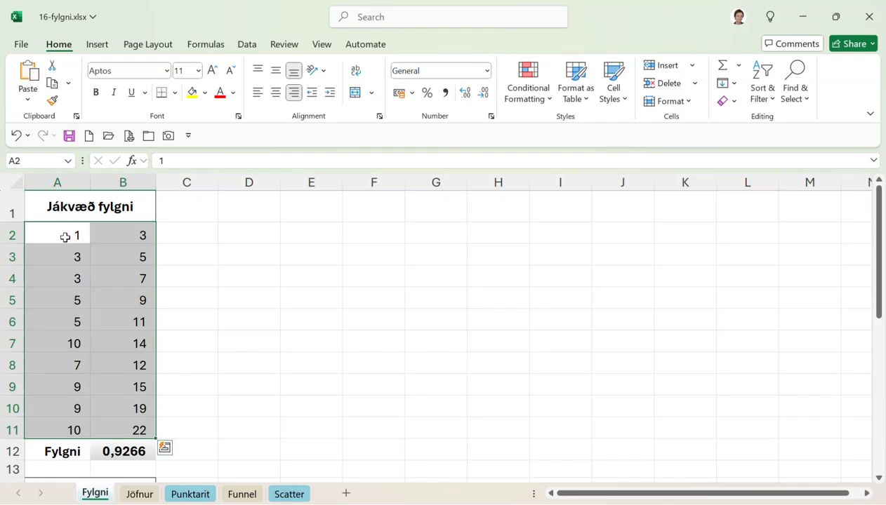
pyautogui.click(96, 45)
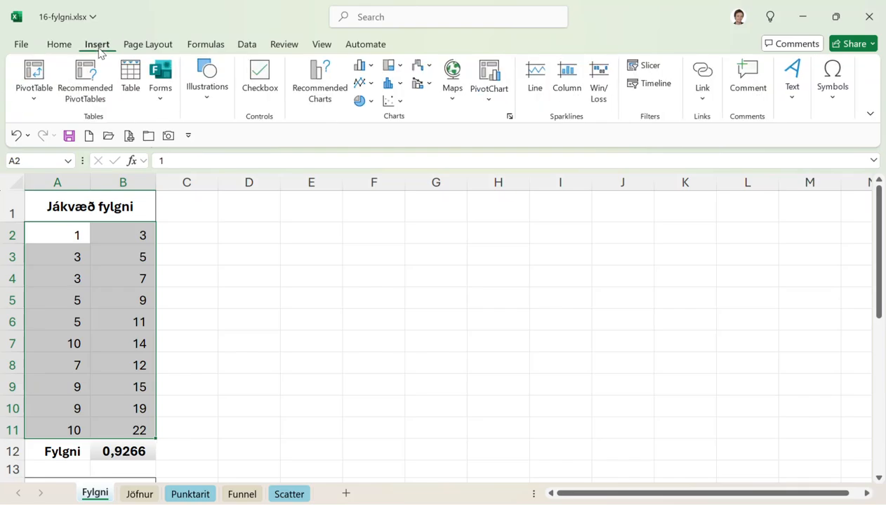
pyautogui.click(403, 103)
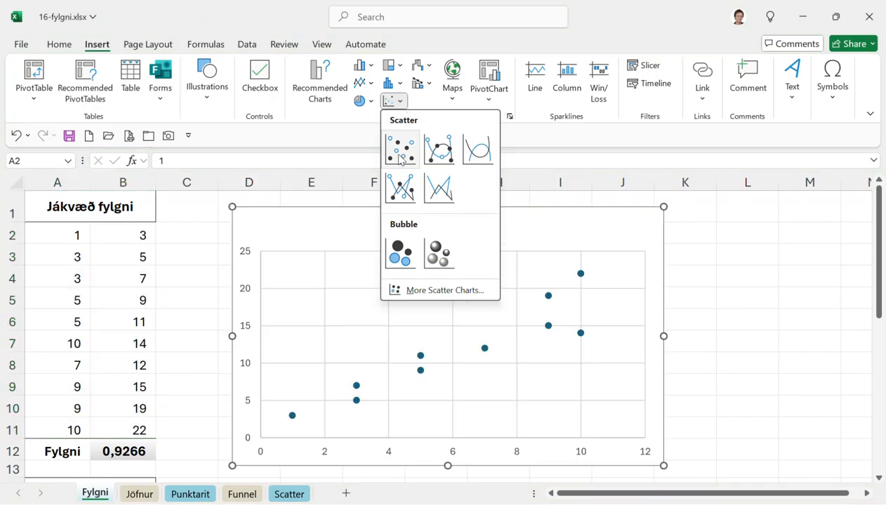
pyautogui.click(401, 149)
pyautogui.moveTo(351, 221); pyautogui.dragTo(292, 201)
# Replace the scatter chart's placeholder title with "Jákvæð fylgni".
pyautogui.click(360, 217)
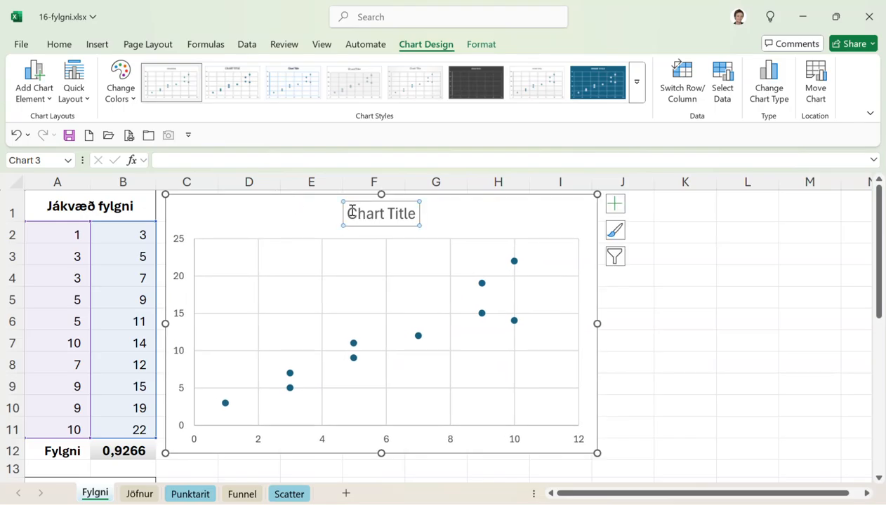
pyautogui.moveTo(351, 209); pyautogui.dragTo(420, 220)
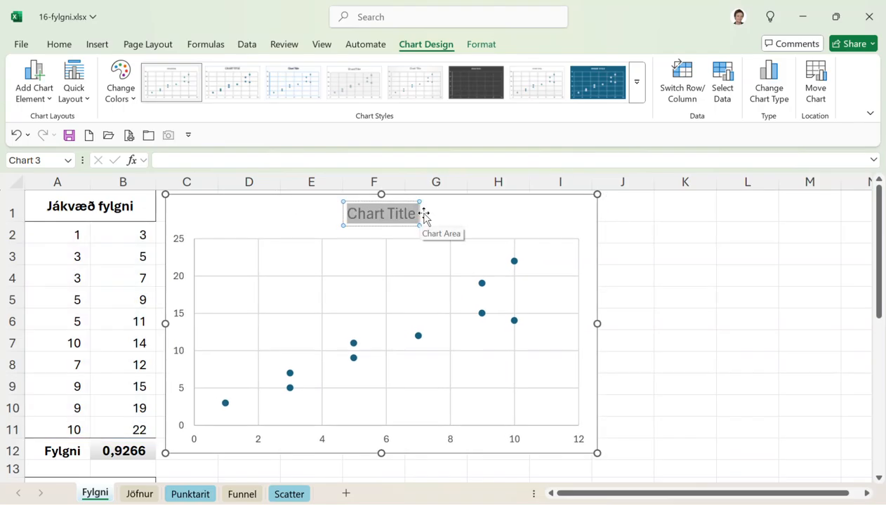
pyautogui.write('Jákvæð fylgni')
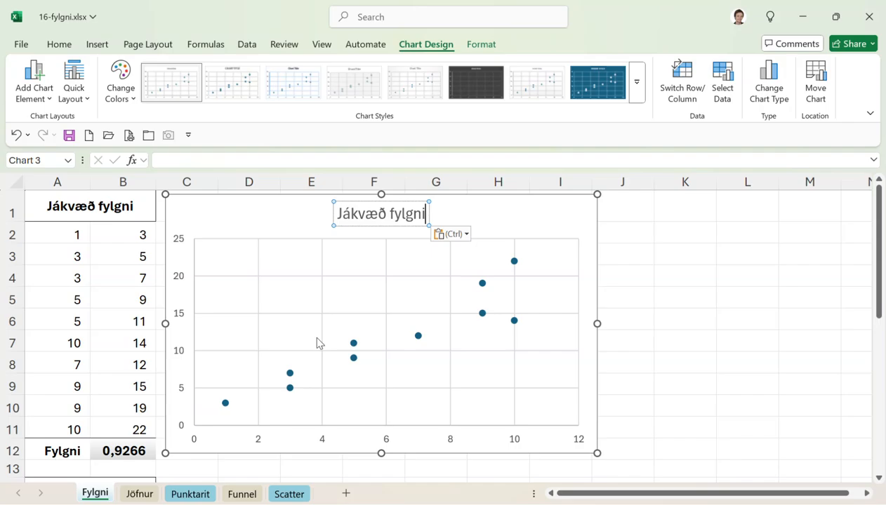
# Add a linear trendline displaying its equation and R-squared value, and place that label above the plot area to the right of the title.
pyautogui.rightClick(482, 283)
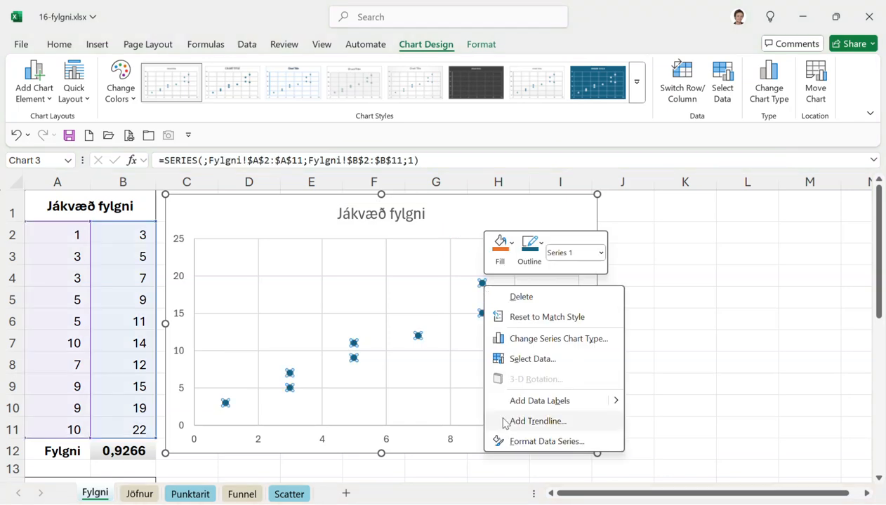
pyautogui.click(538, 421)
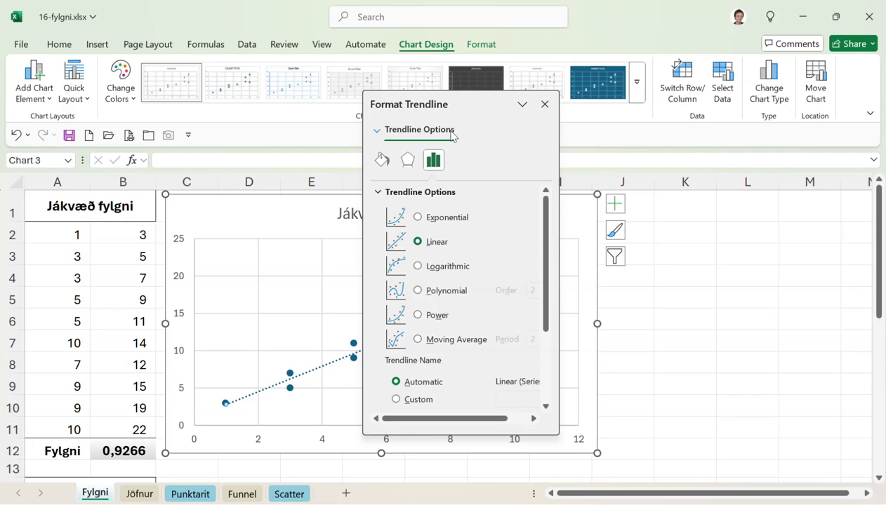
pyautogui.moveTo(547, 288); pyautogui.dragTo(540, 370)
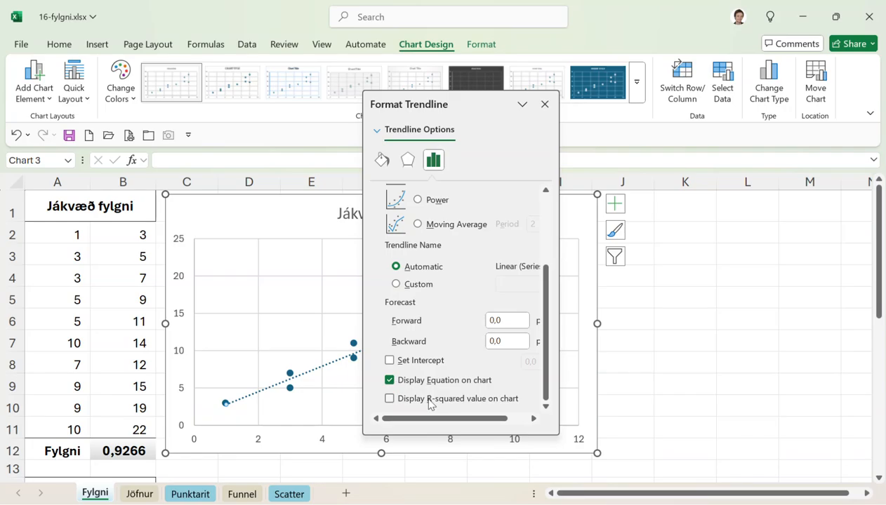
pyautogui.click(390, 399)
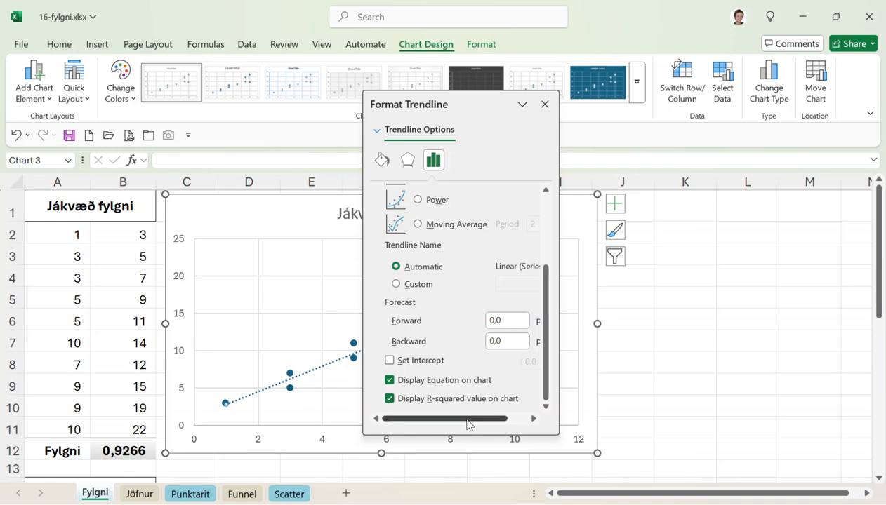
pyautogui.click(702, 350)
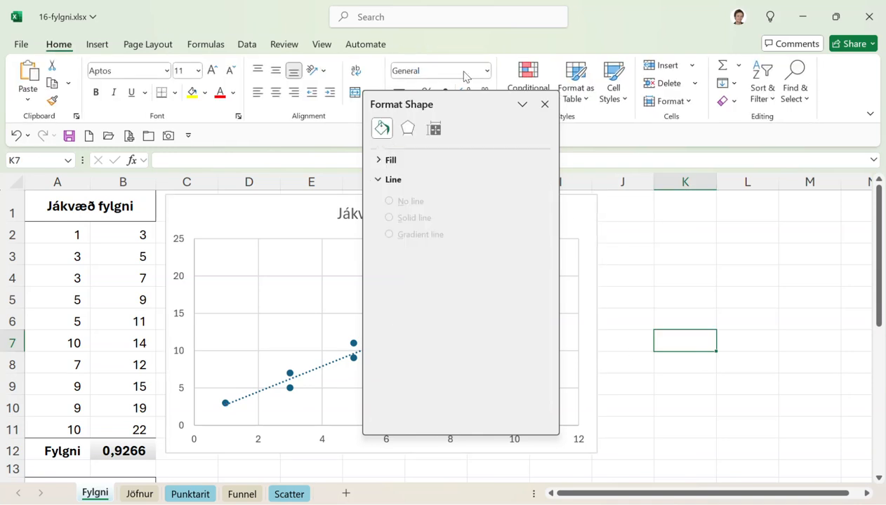
pyautogui.click(544, 103)
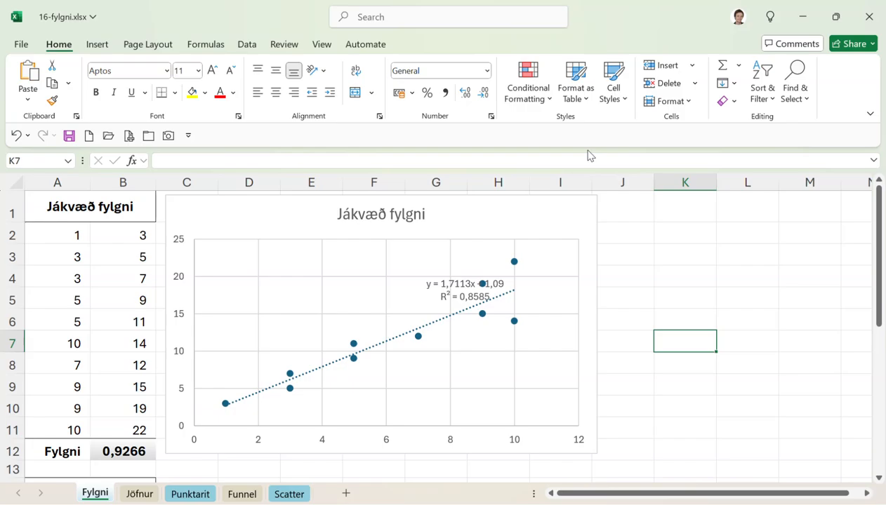
pyautogui.click(453, 300)
pyautogui.moveTo(451, 306); pyautogui.dragTo(519, 232)
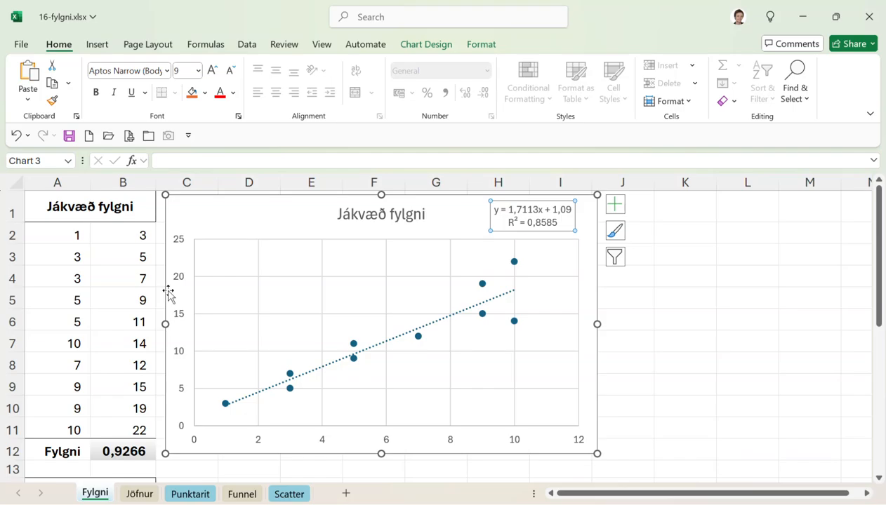
# Set the chart's vertical axis maximum to 24 and its major unit to 4.
pyautogui.click(184, 247)
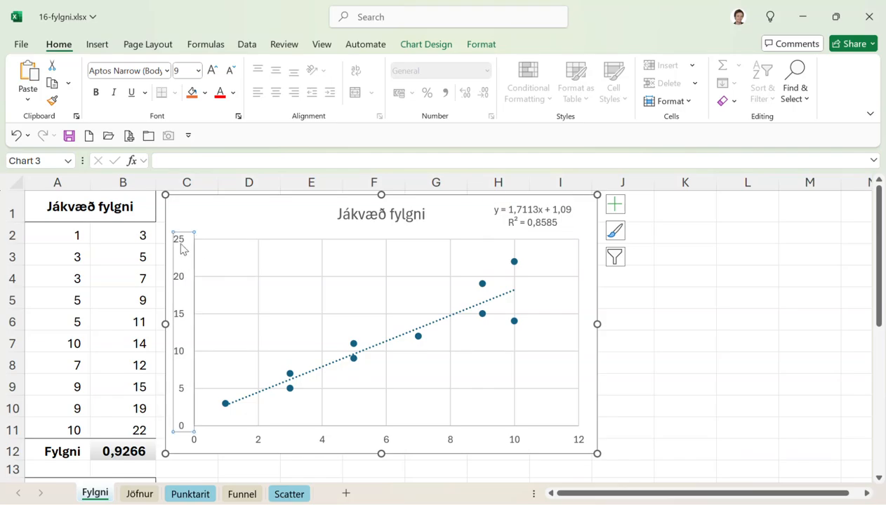
pyautogui.click(483, 46)
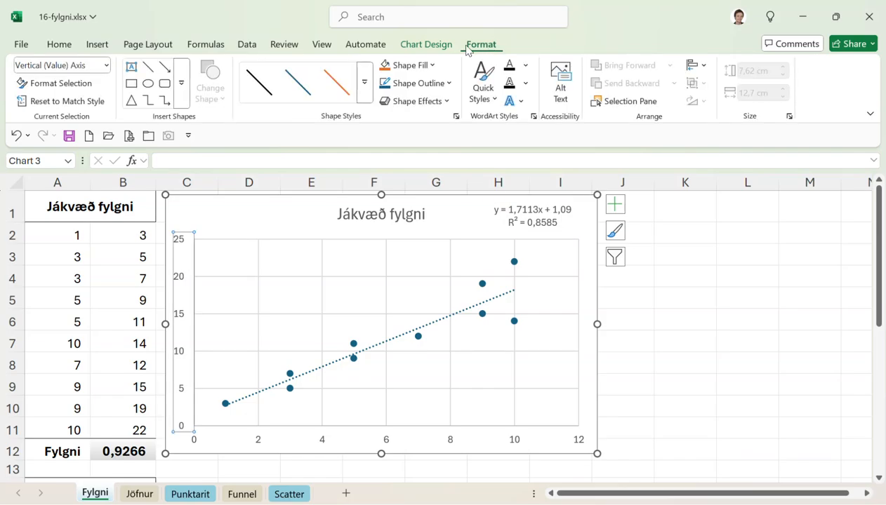
pyautogui.click(61, 84)
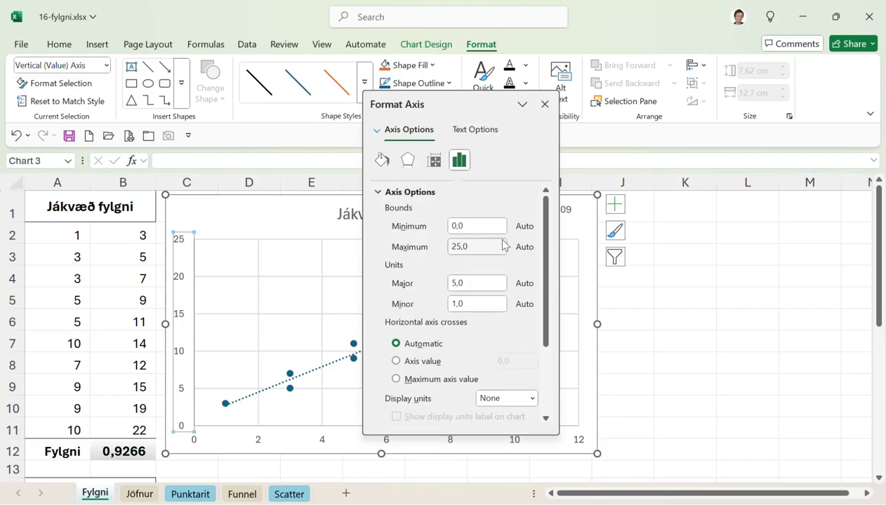
pyautogui.moveTo(474, 243); pyautogui.dragTo(449, 247)
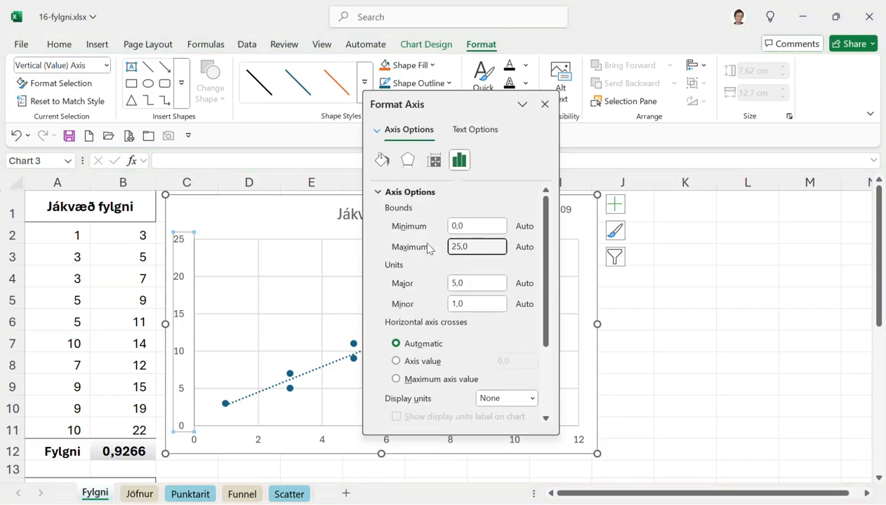
pyautogui.press('Delete')
pyautogui.press('Delete')
pyautogui.write('2')
pyautogui.click(469, 282)
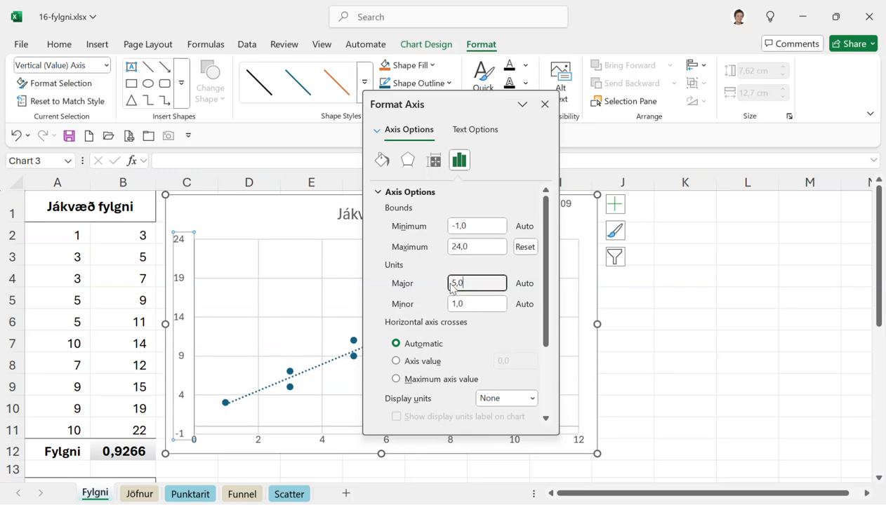
pyautogui.moveTo(457, 283); pyautogui.dragTo(425, 287)
pyautogui.write('4')
pyautogui.click(556, 104)
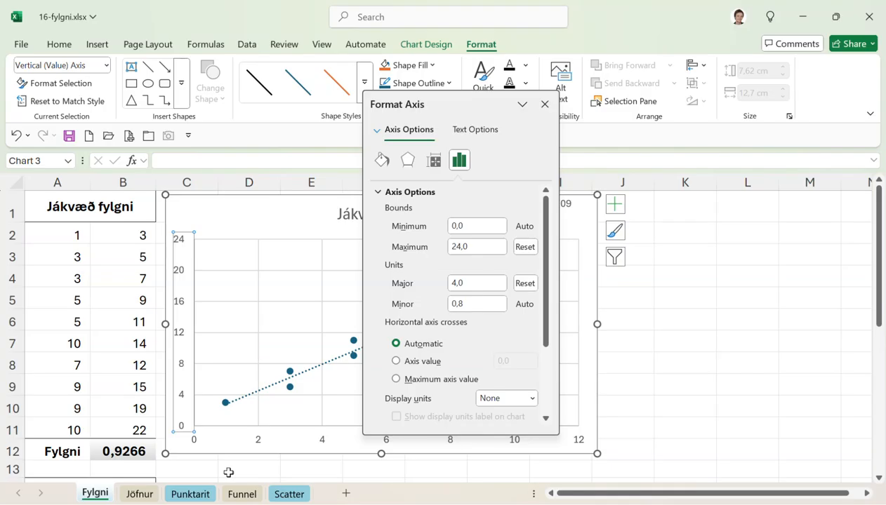
# Set the chart's horizontal axis maximum to 11 and its major unit to 1.
pyautogui.click(226, 442)
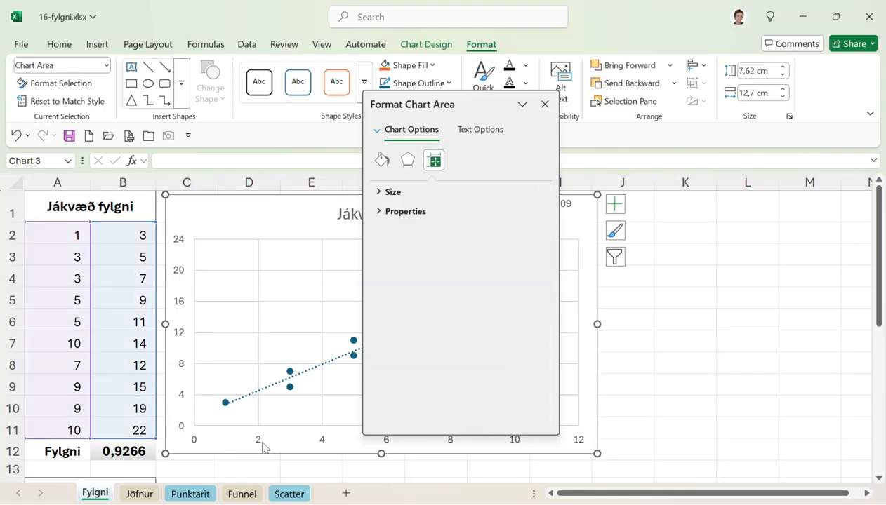
pyautogui.click(260, 442)
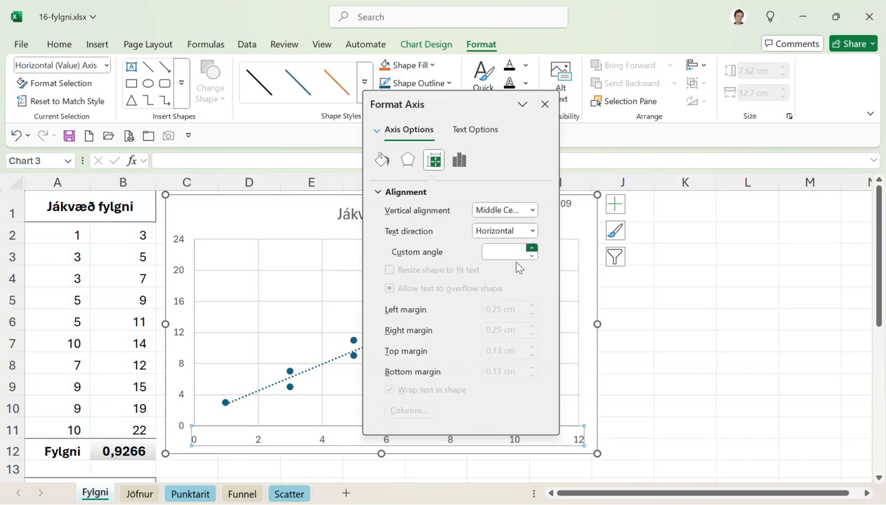
pyautogui.click(545, 104)
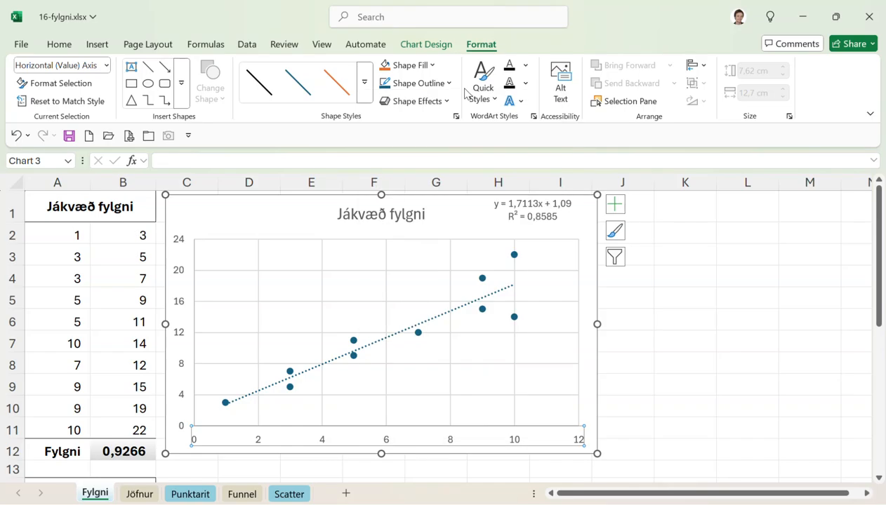
pyautogui.click(37, 83)
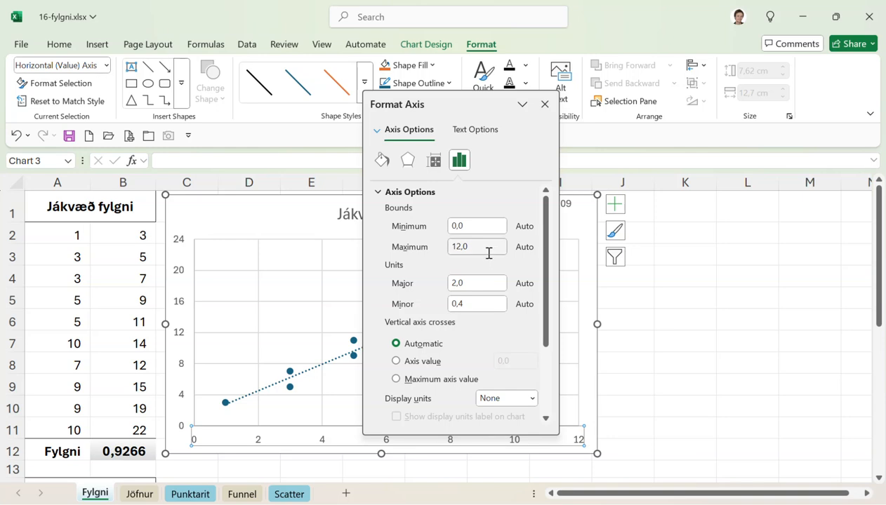
pyautogui.click(453, 246)
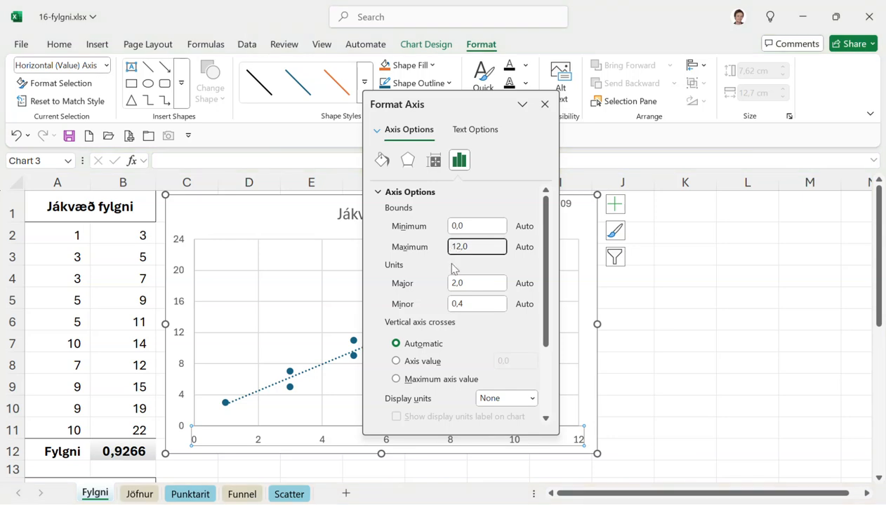
pyautogui.press('Delete')
pyautogui.write('11')
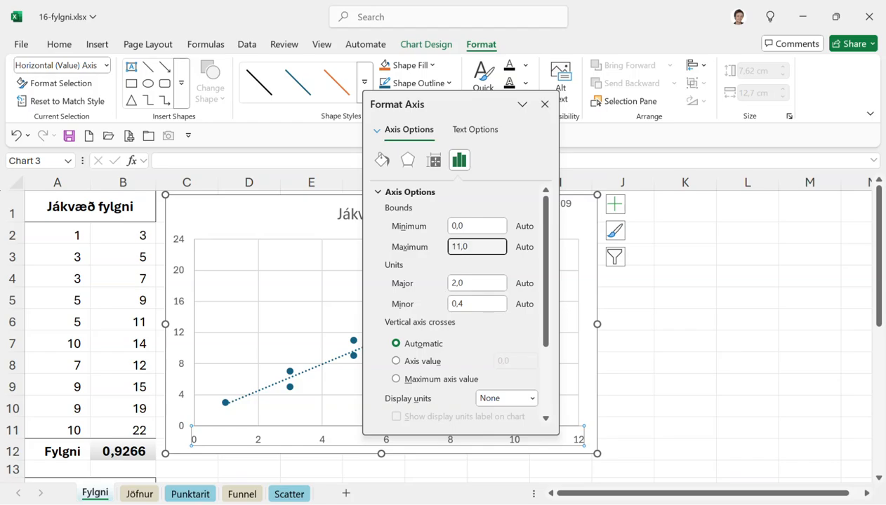
pyautogui.click(477, 282)
pyautogui.moveTo(457, 283); pyautogui.dragTo(425, 290)
pyautogui.write('1')
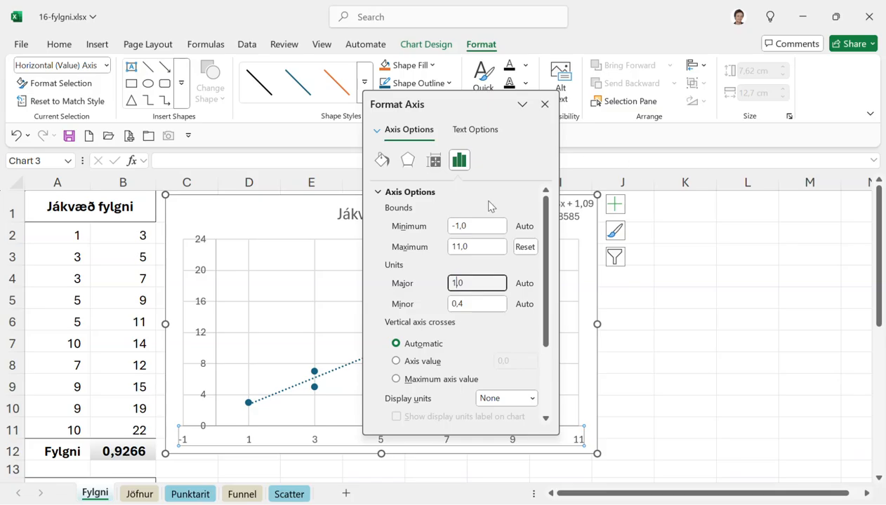
pyautogui.click(500, 247)
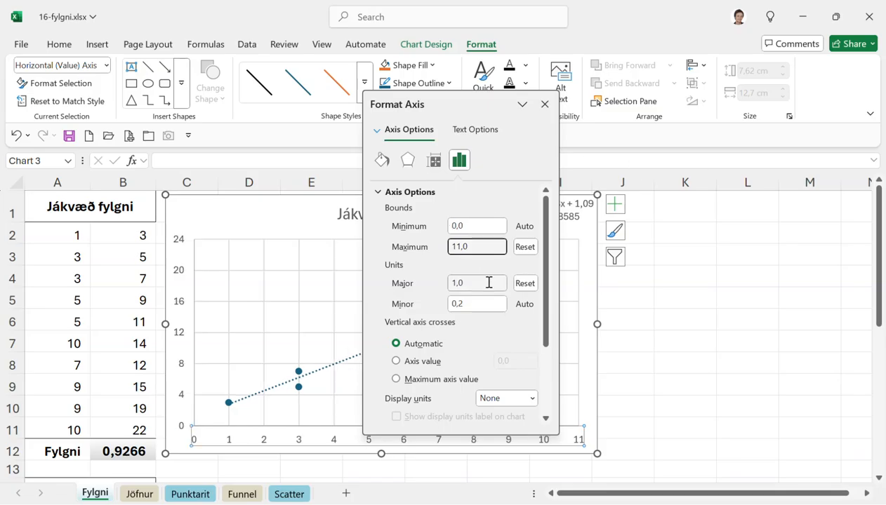
pyautogui.click(545, 104)
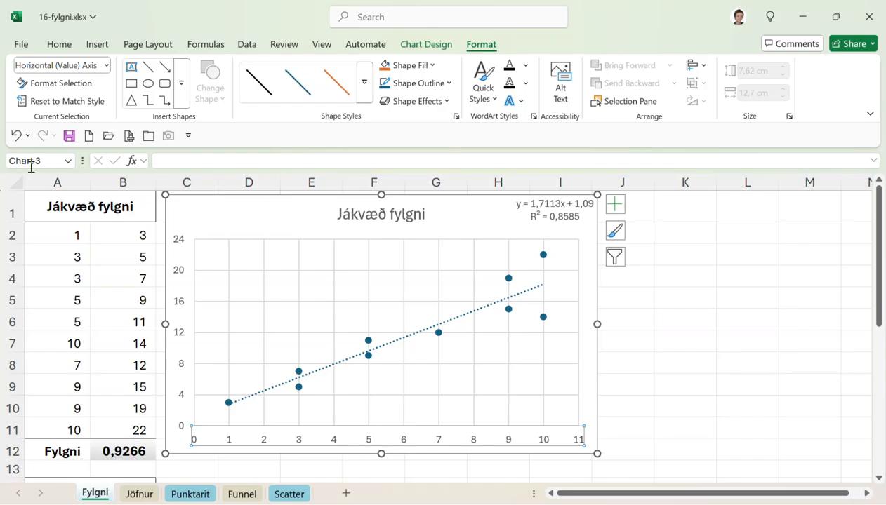
# Save the workbook 16-fylgni.xlsx with the finished chart.
pyautogui.click(70, 138)
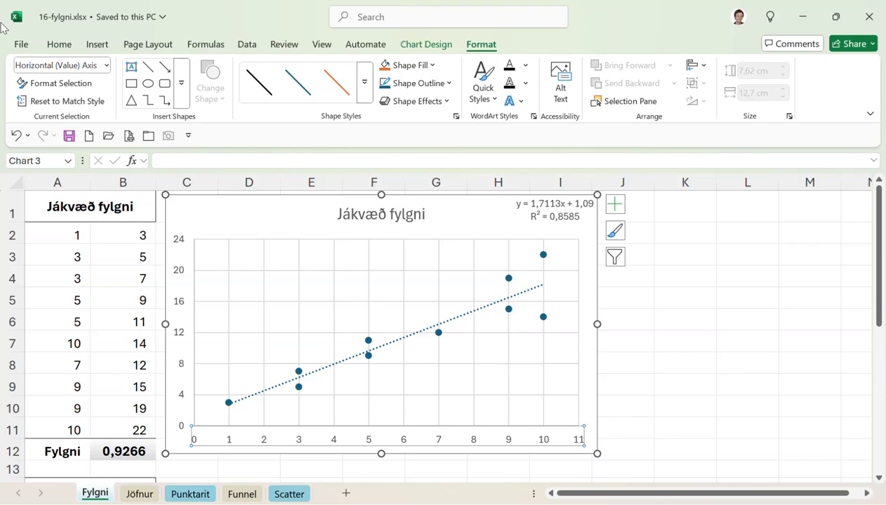
pyautogui.click(70, 135)
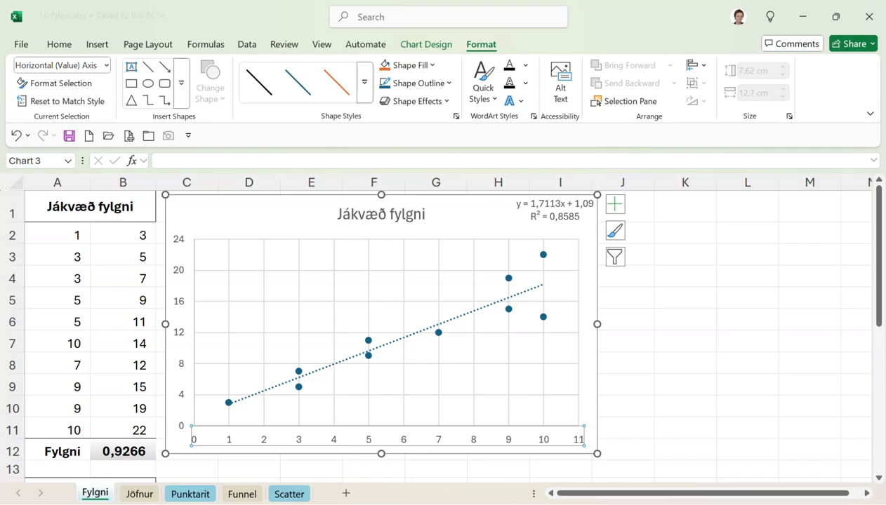